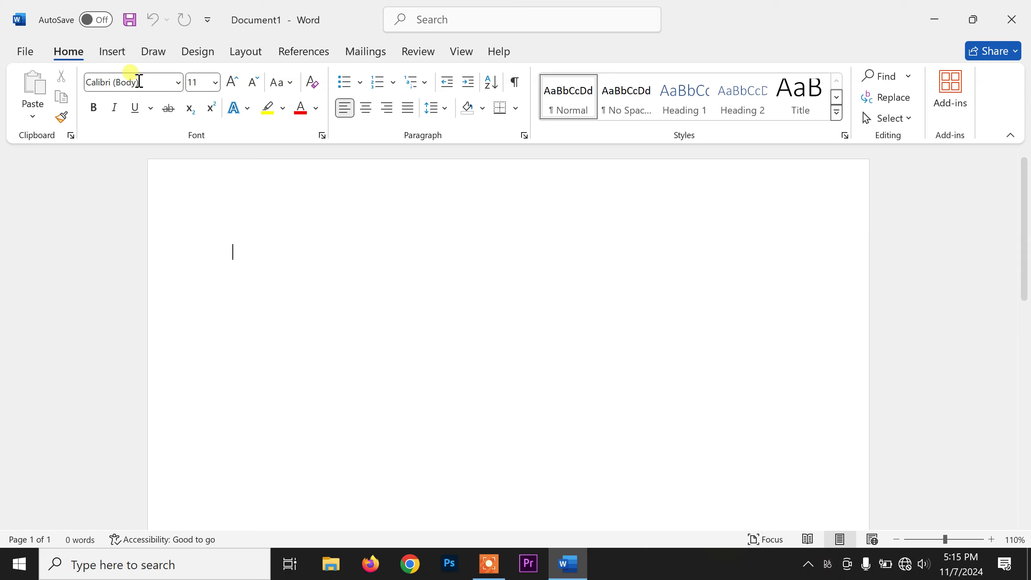
# Open the Shapes gallery from the Insert tab on the blank page
pyautogui.click(117, 52)
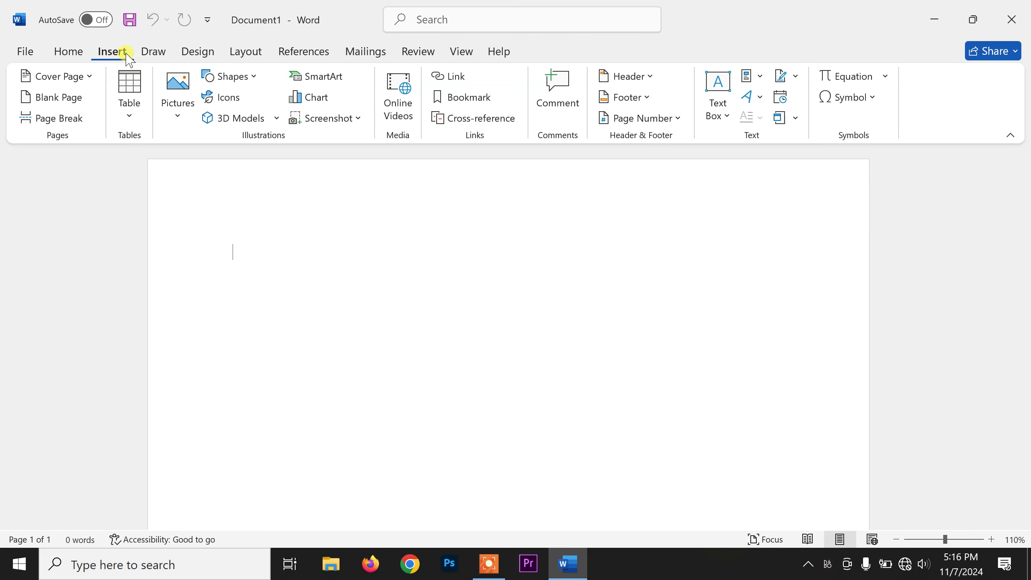
pyautogui.click(256, 78)
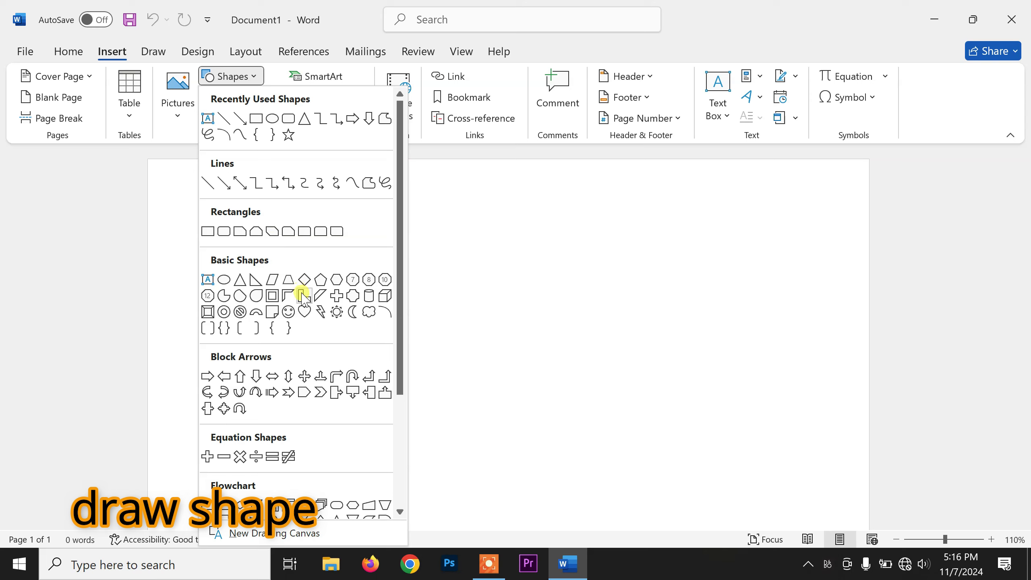
# Draw a Can shape 2.38" wide and stretch it to 3.07" tall for the mug body
pyautogui.click(366, 298)
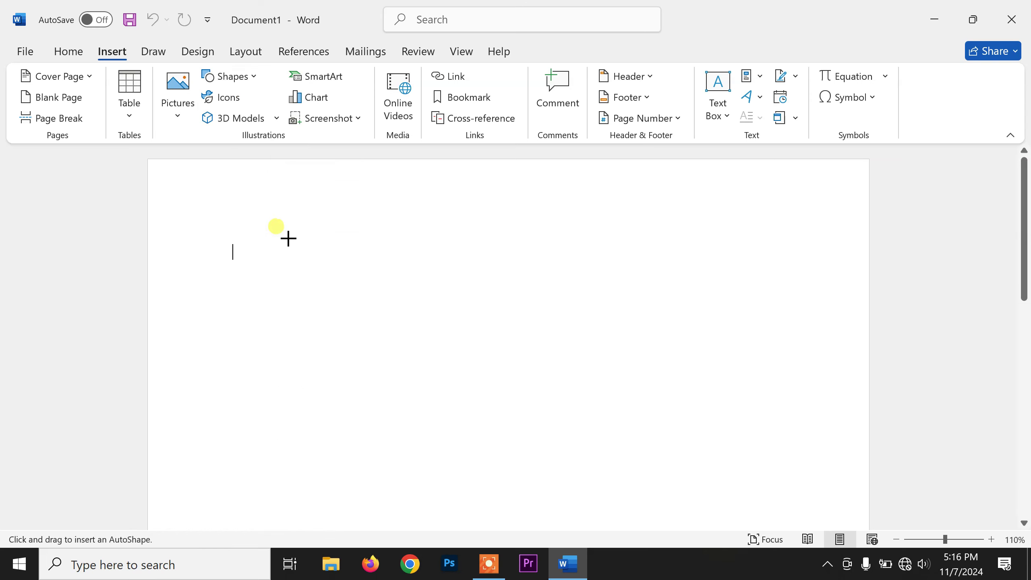
pyautogui.moveTo(289, 239)
pyautogui.mouseDown()
pyautogui.moveTo(482, 437)
pyautogui.moveTo(491, 480)
pyautogui.mouseUp()
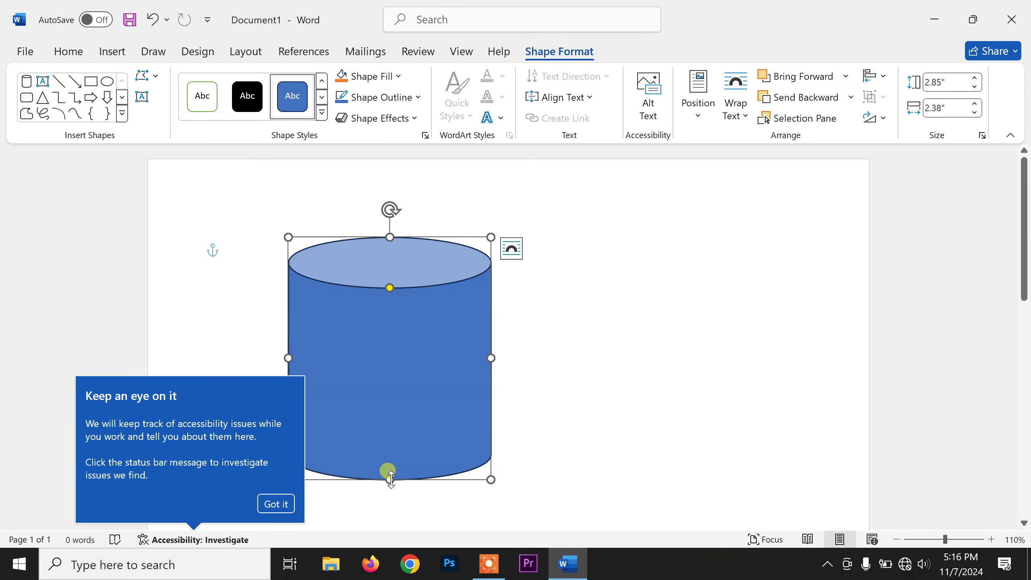
pyautogui.moveTo(390, 479); pyautogui.dragTo(391, 498)
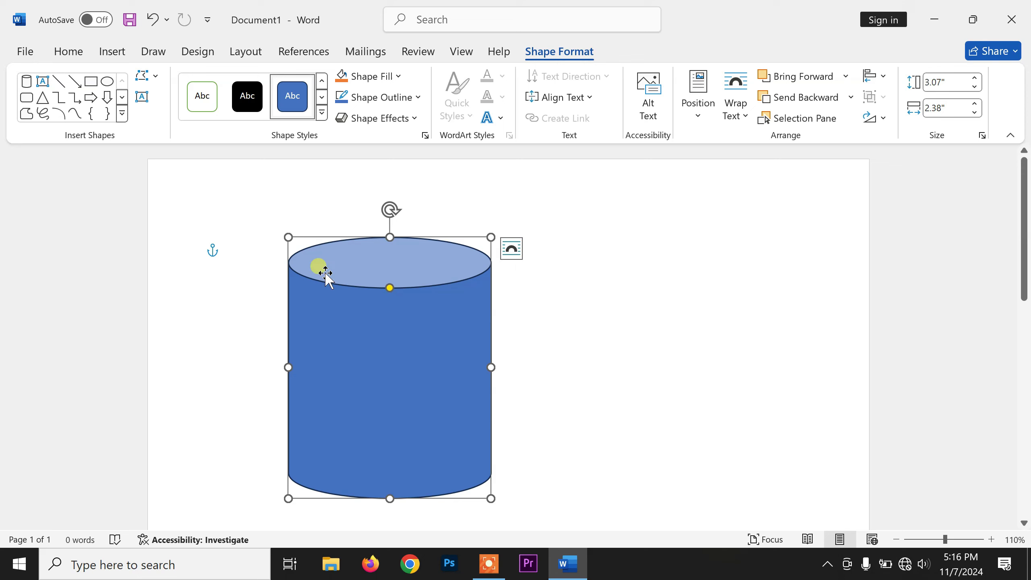
pyautogui.click(122, 114)
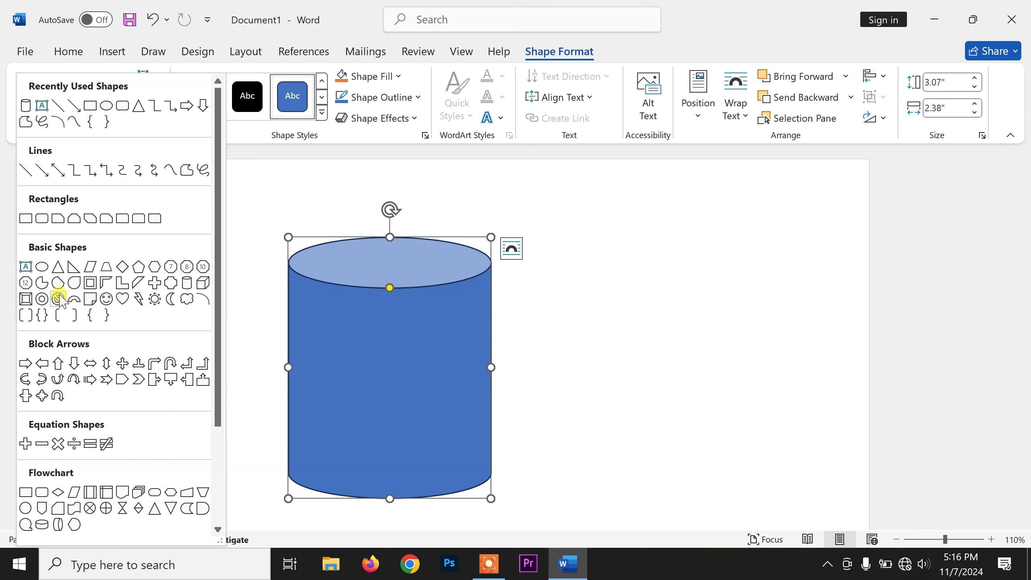
# Draw a 1.04" by 1.36" Block Arc handle, rotated 90°, against the cylinder's right side
pyautogui.click(74, 298)
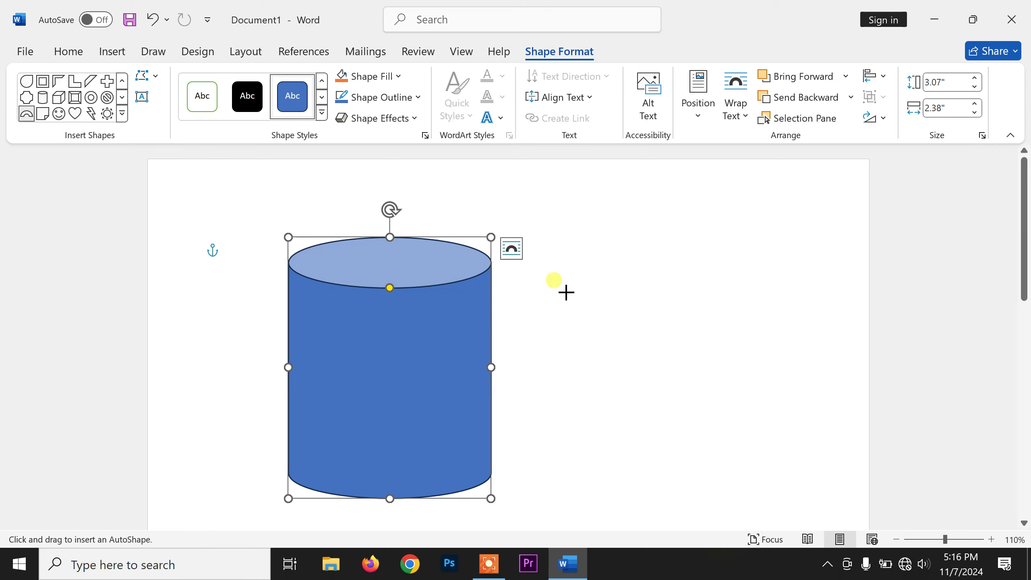
pyautogui.moveTo(528, 303); pyautogui.dragTo(645, 393)
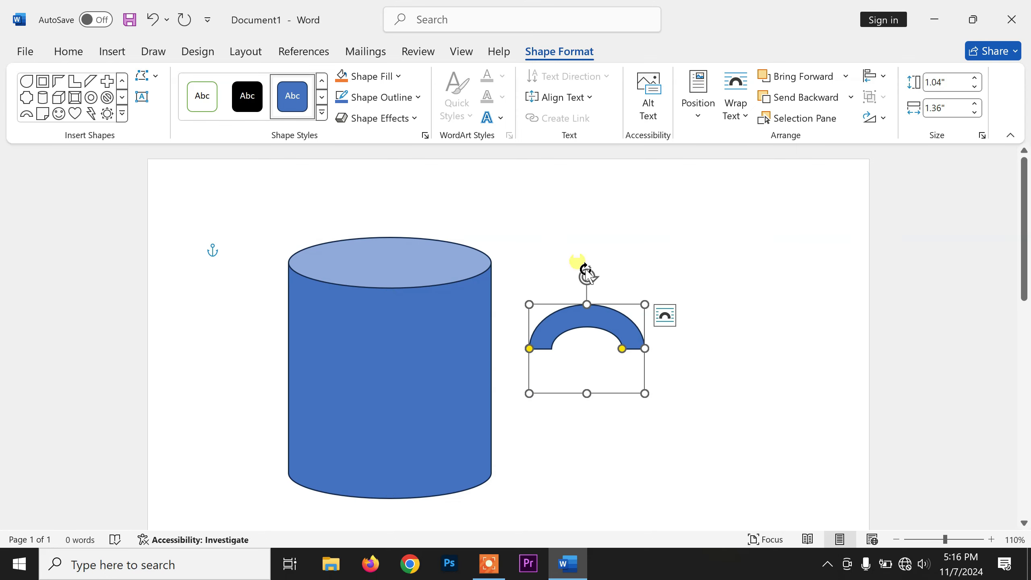
pyautogui.moveTo(587, 276); pyautogui.dragTo(658, 349)
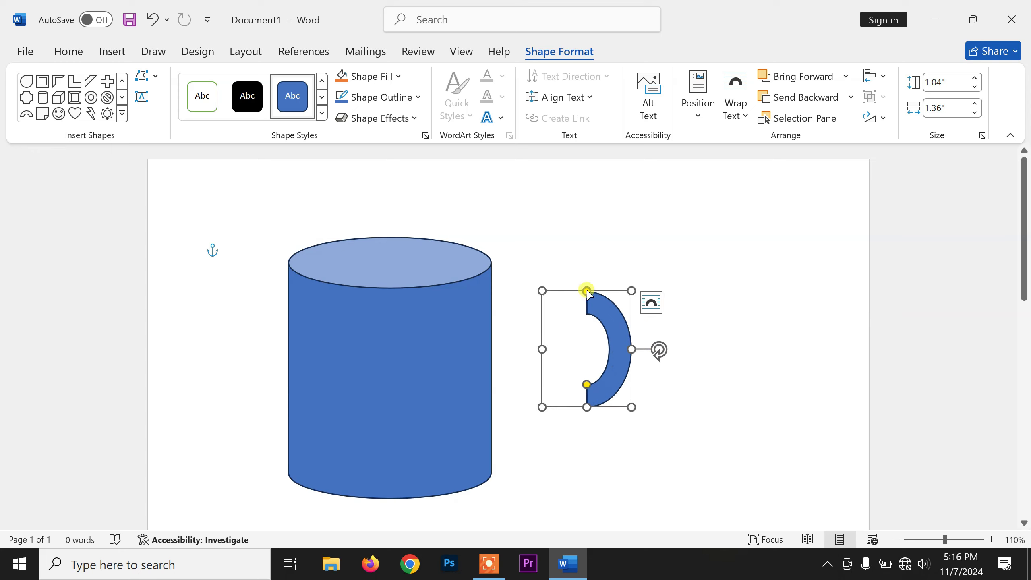
pyautogui.moveTo(587, 290)
pyautogui.mouseDown()
pyautogui.moveTo(569, 310)
pyautogui.moveTo(505, 330)
pyautogui.mouseUp()
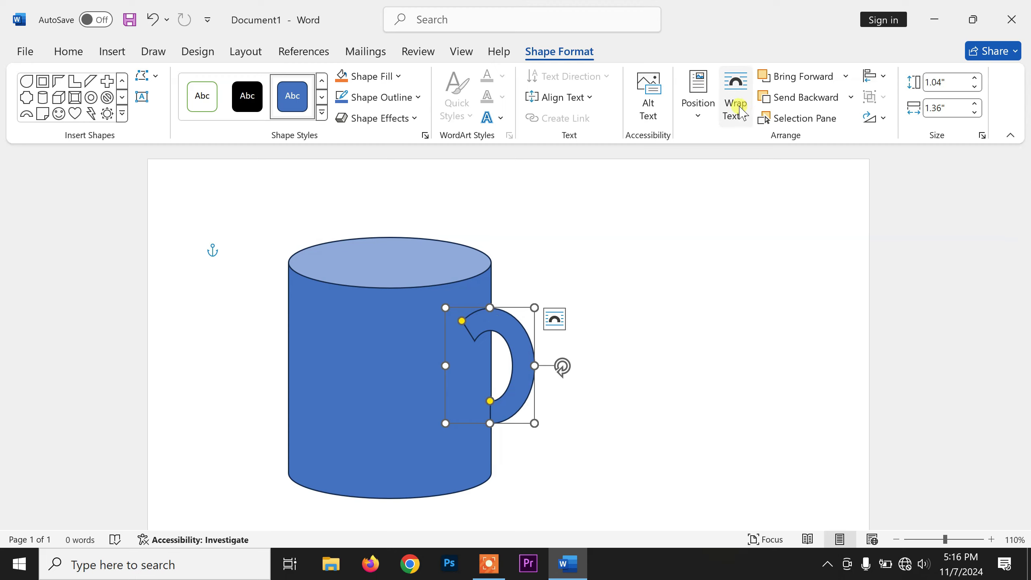
pyautogui.click(796, 102)
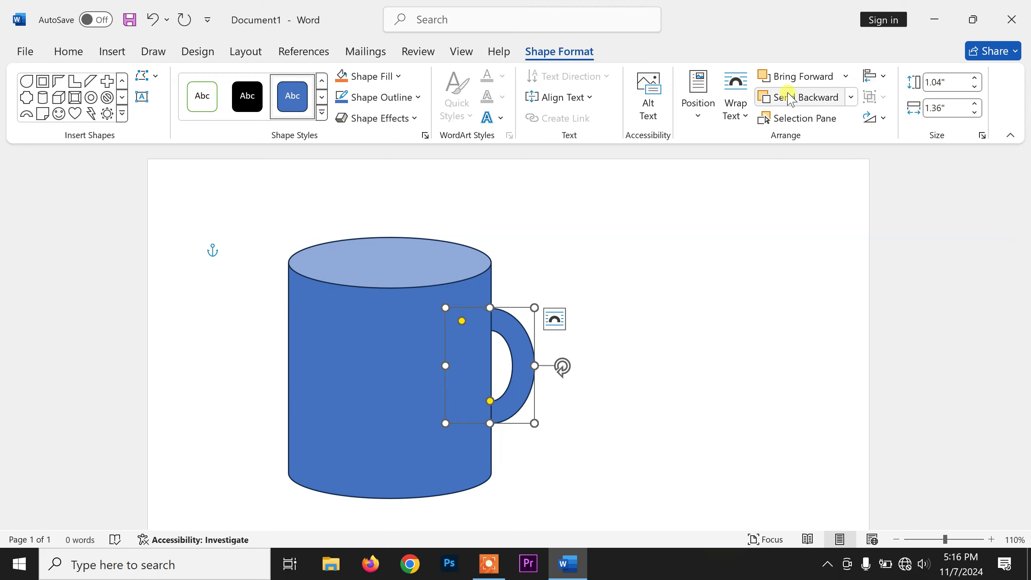
pyautogui.click(797, 82)
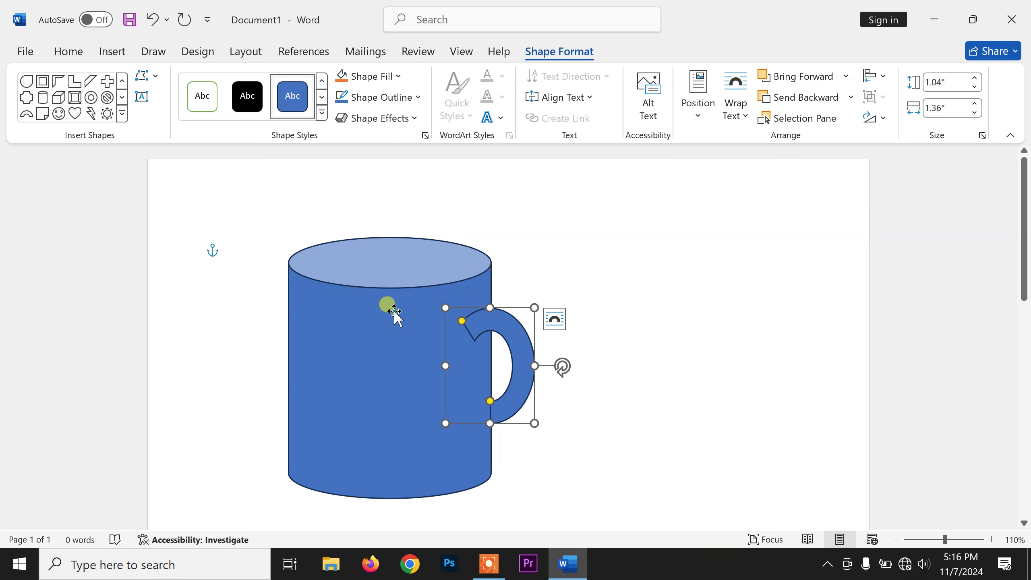
# Deepen the cylinder's top ellipse and fill the body with the dhadkan4 image file
pyautogui.click(393, 311)
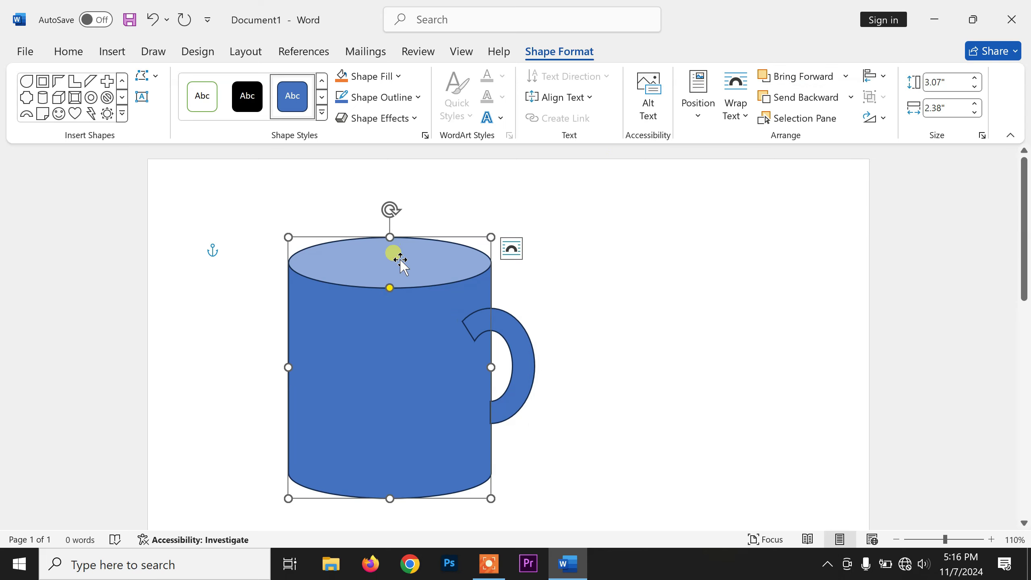
pyautogui.moveTo(390, 289); pyautogui.dragTo(388, 303)
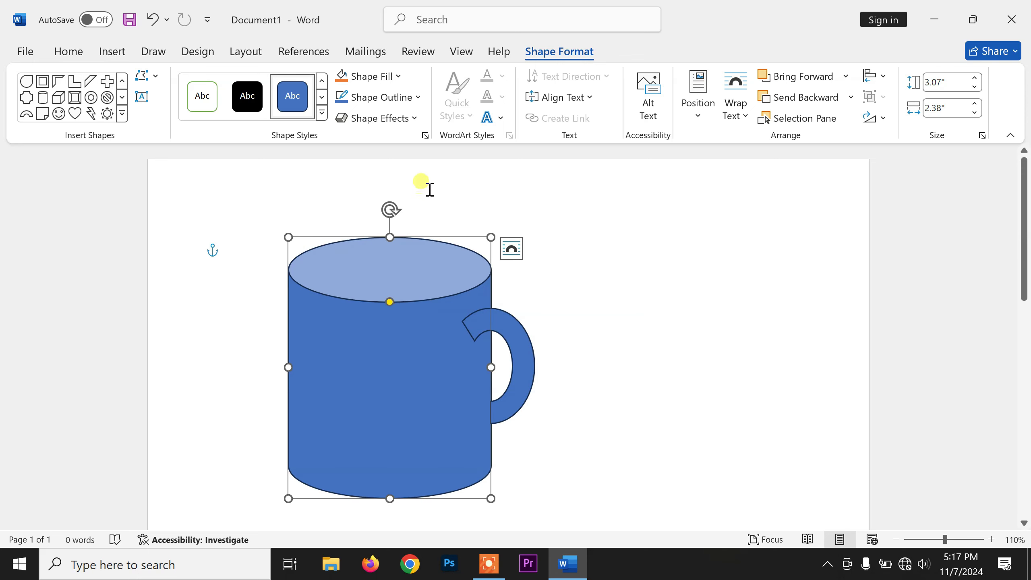
pyautogui.click(386, 77)
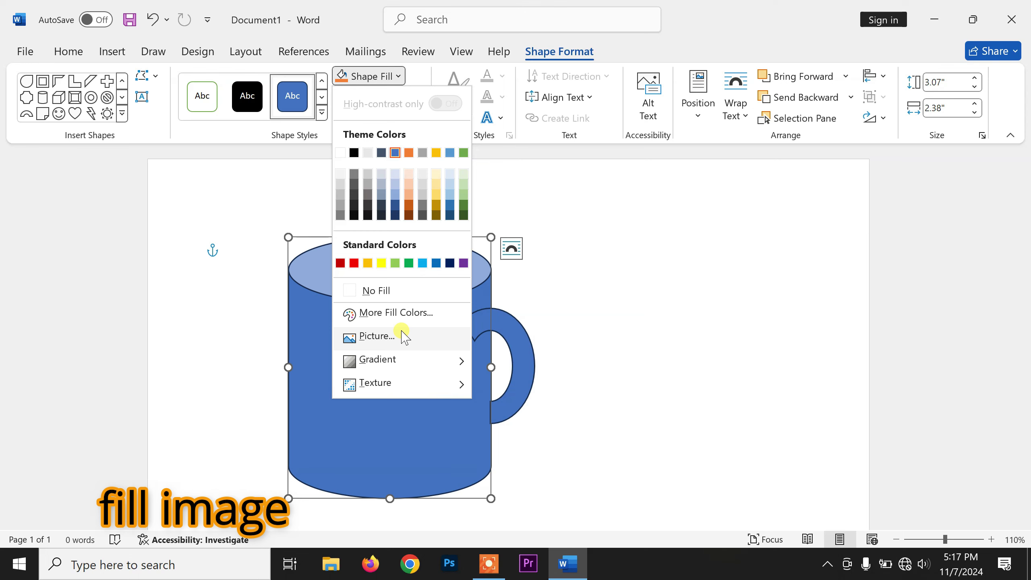
pyautogui.click(377, 336)
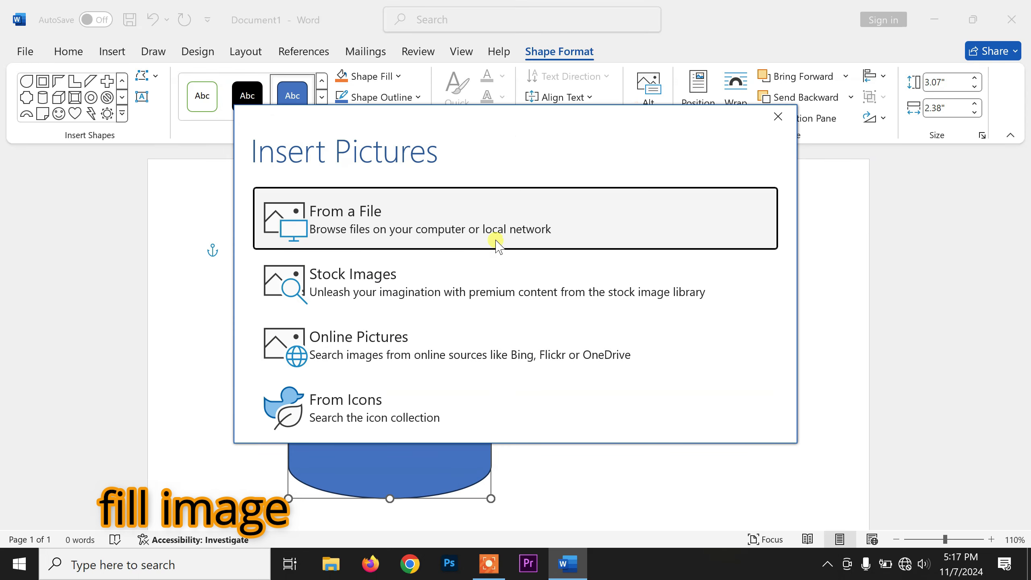
pyautogui.click(495, 230)
pyautogui.click(403, 254)
pyautogui.doubleClick(403, 255)
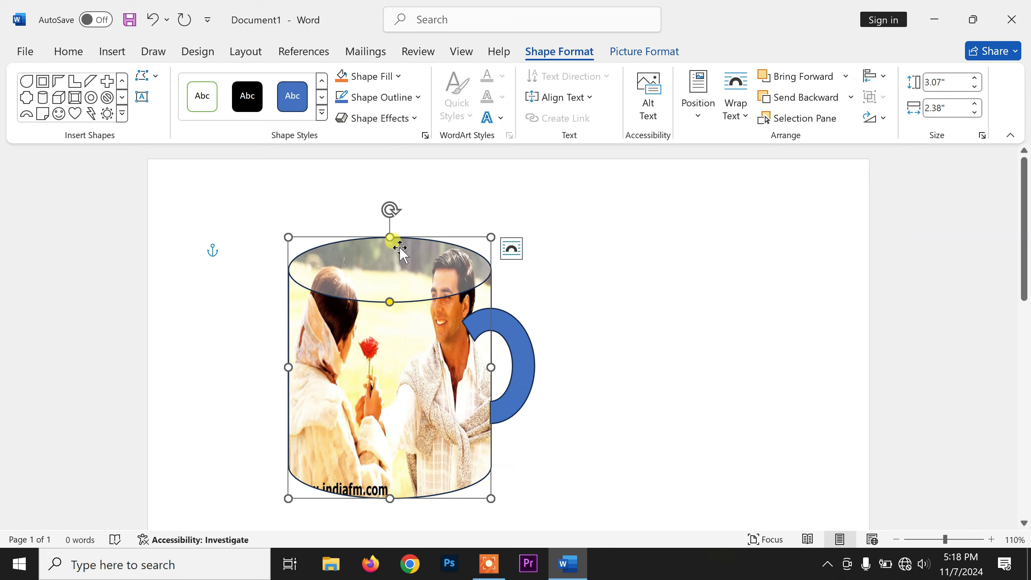
# Set the body's picture fill top offset to 15% in Format Picture's Fill settings
pyautogui.click(425, 135)
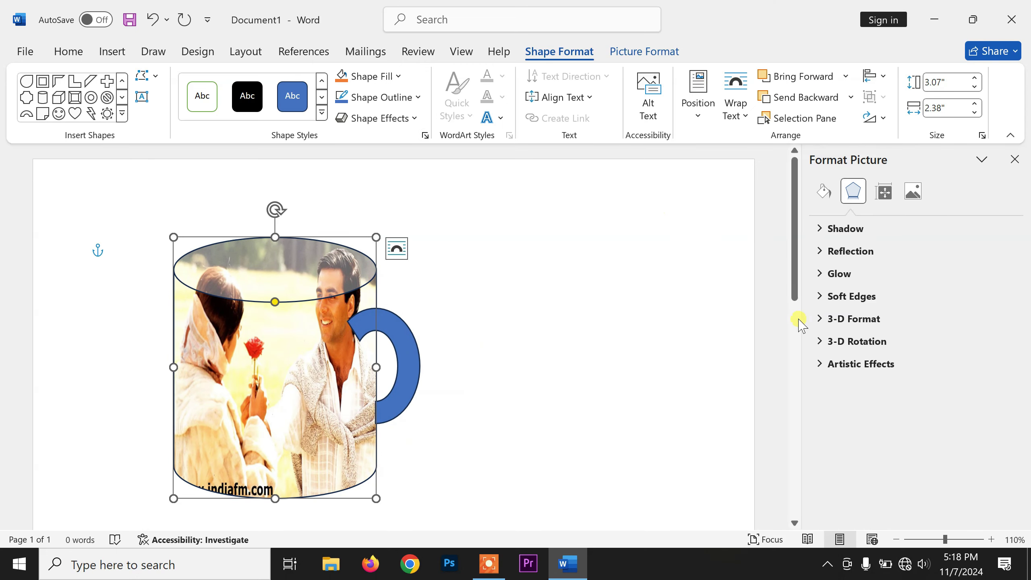
pyautogui.click(824, 192)
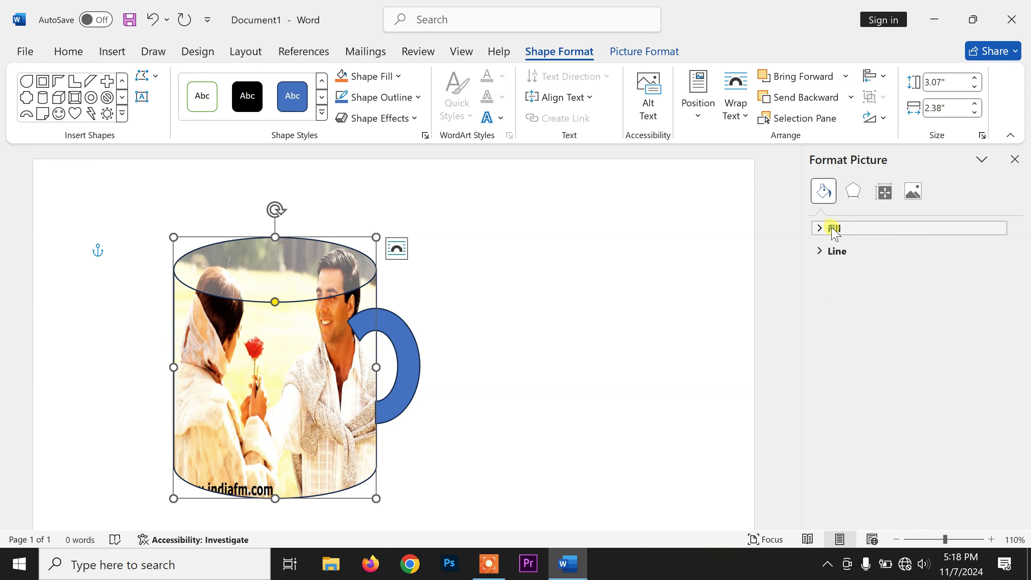
pyautogui.click(833, 229)
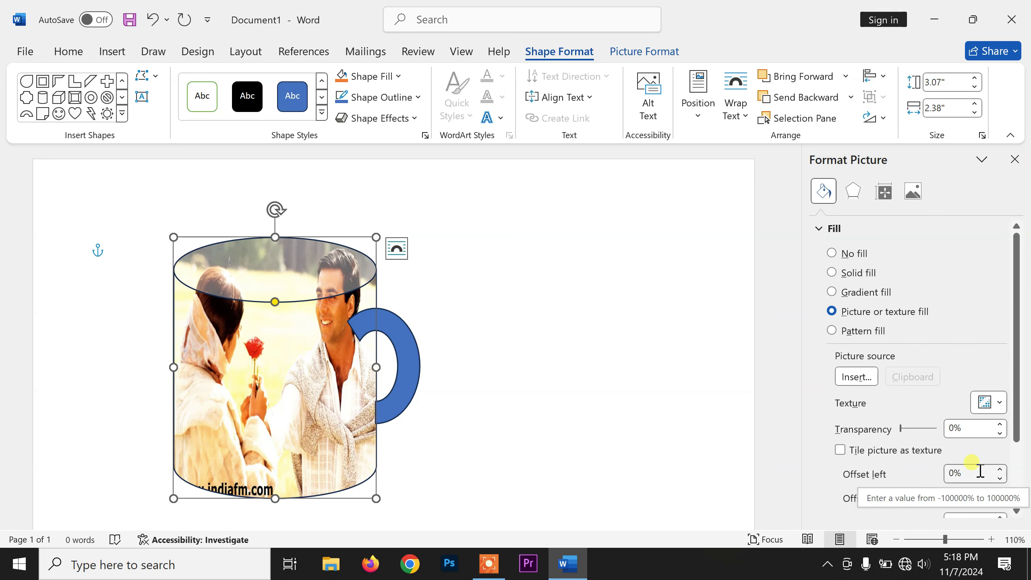
pyautogui.scroll(-1, 981, 475)
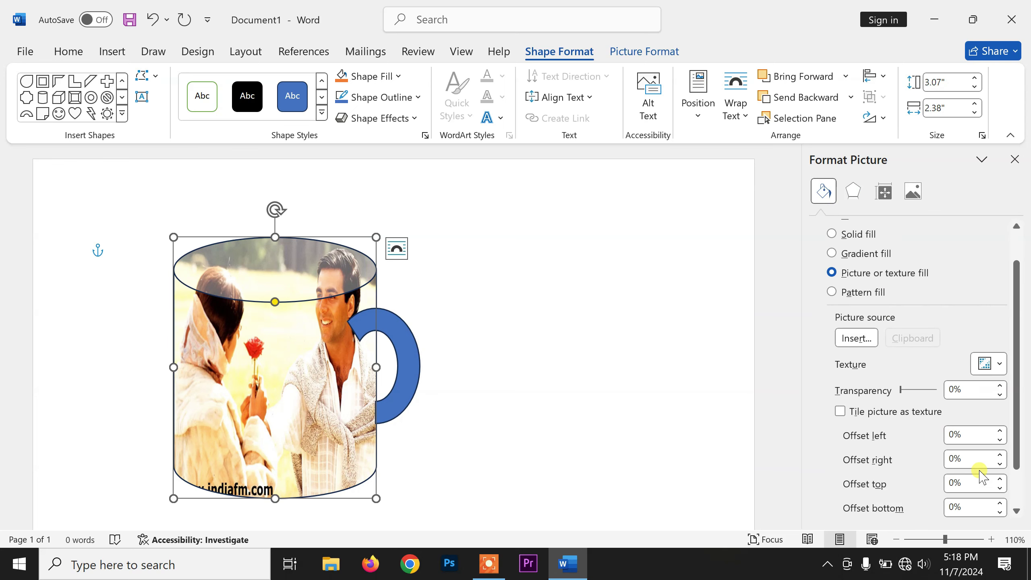
pyautogui.click(1000, 479)
pyautogui.click(999, 479)
pyautogui.click(999, 479)
pyautogui.click(1000, 479)
pyautogui.click(1000, 479)
pyautogui.click(999, 480)
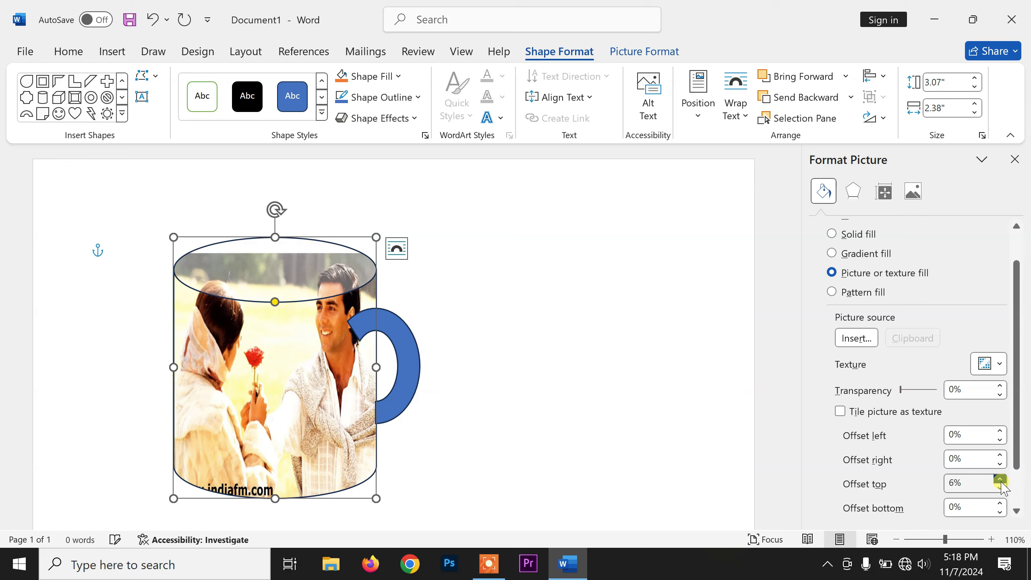
pyautogui.click(999, 479)
pyautogui.click(999, 479)
pyautogui.click(1000, 480)
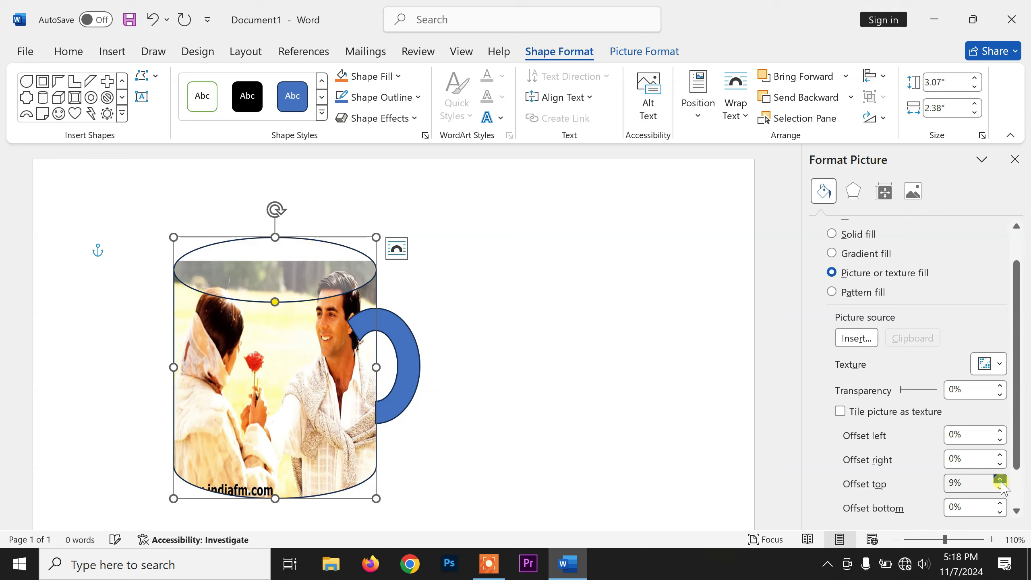
pyautogui.click(1000, 479)
pyautogui.click(1000, 479)
pyautogui.click(999, 479)
pyautogui.click(1000, 480)
pyautogui.click(1000, 479)
pyautogui.click(1000, 479)
pyautogui.click(1000, 480)
pyautogui.click(1000, 479)
pyautogui.click(999, 480)
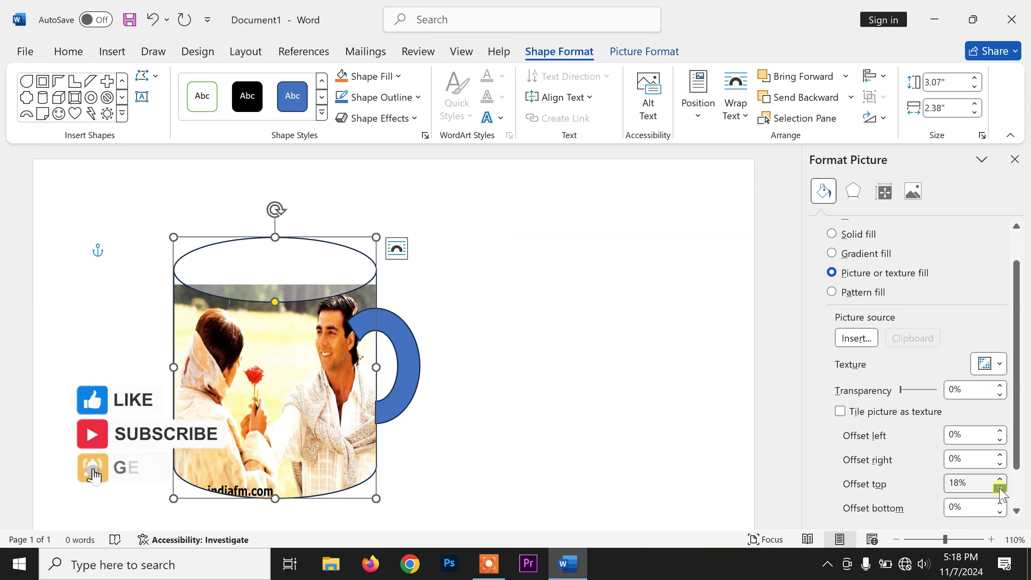
pyautogui.click(1000, 487)
pyautogui.click(999, 488)
pyautogui.click(999, 487)
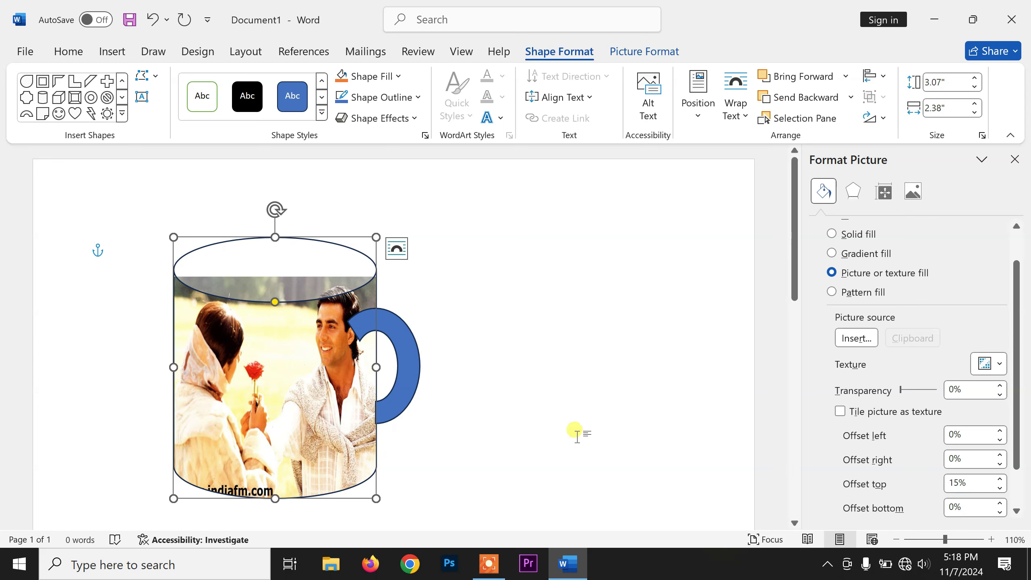
# Fill the handle with the Copy of kasoor1 photo and send it behind the mug body
pyautogui.click(410, 368)
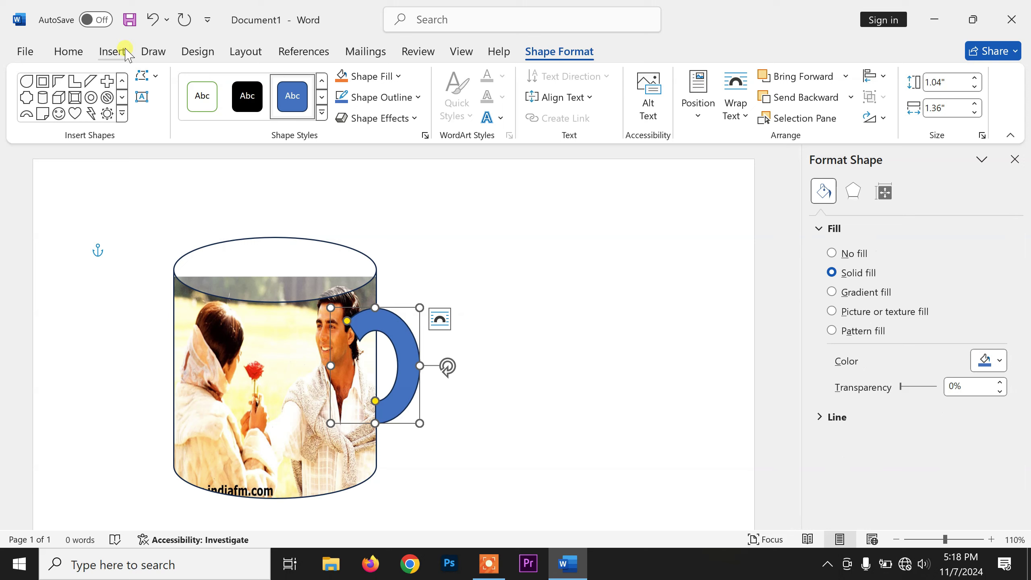
pyautogui.click(399, 77)
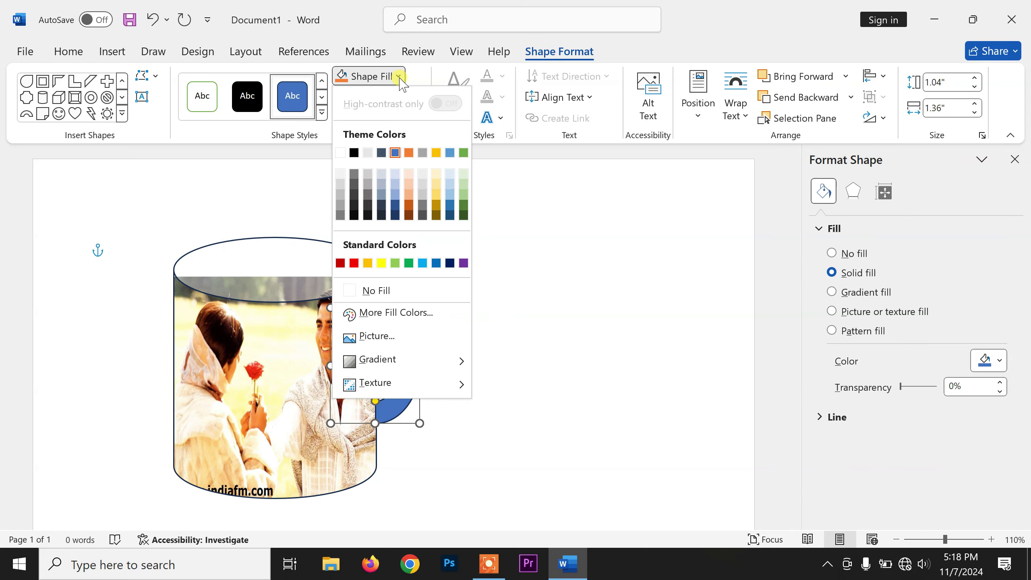
pyautogui.click(377, 335)
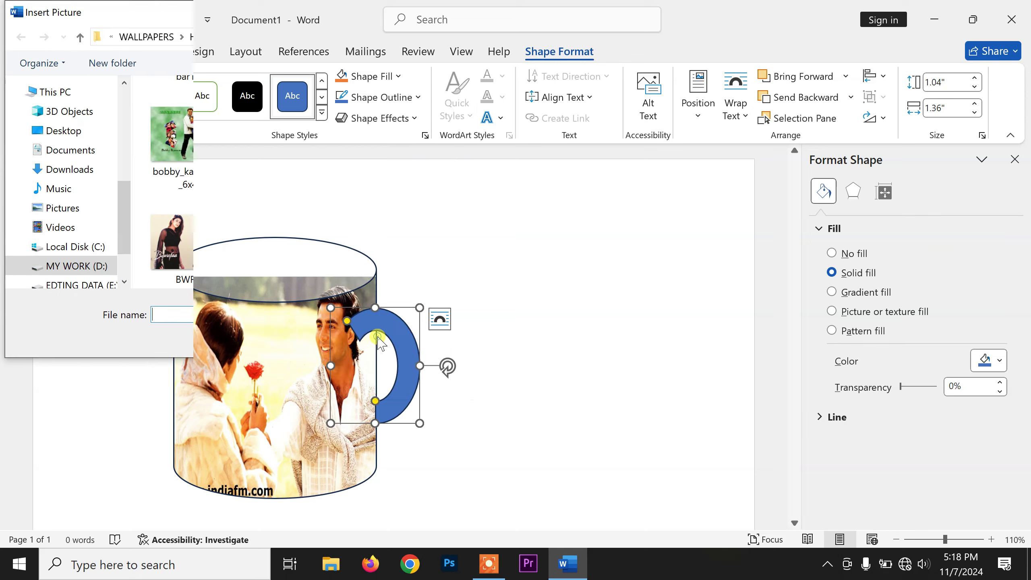
pyautogui.doubleClick(296, 225)
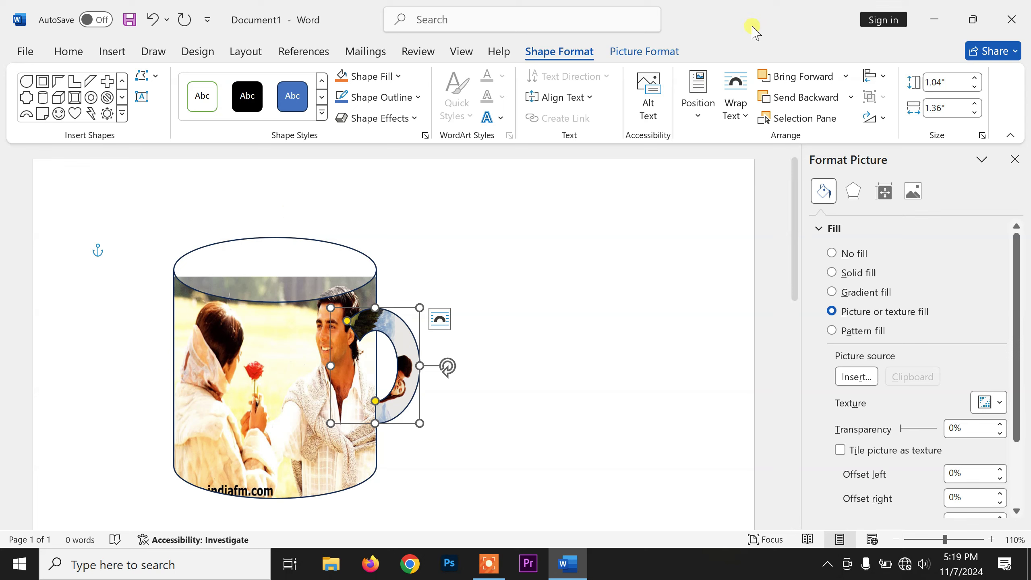
pyautogui.click(816, 102)
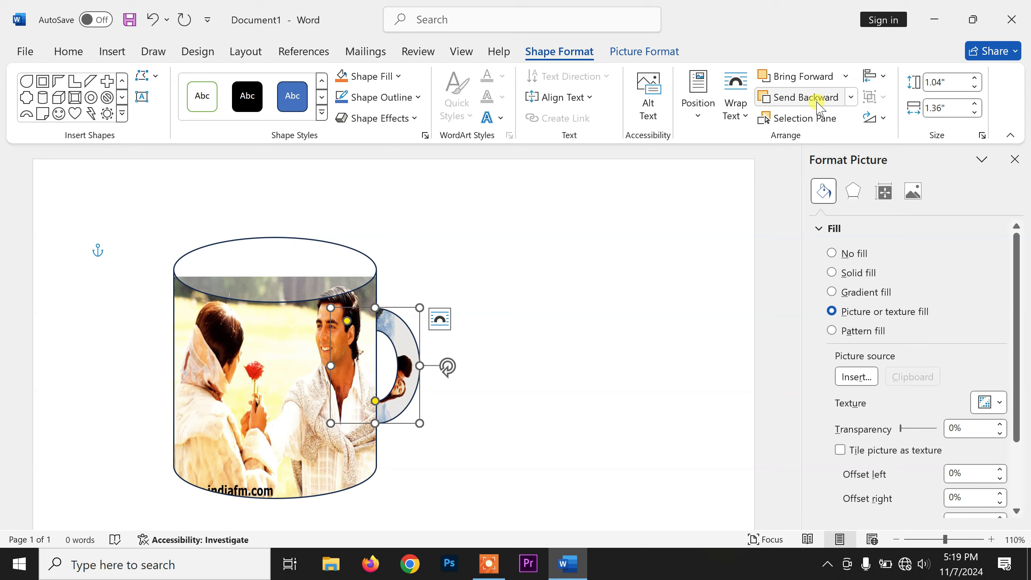
# Draw a 0.75" by 2.36" oval across the top of the mug body as the rim
pyautogui.click(281, 246)
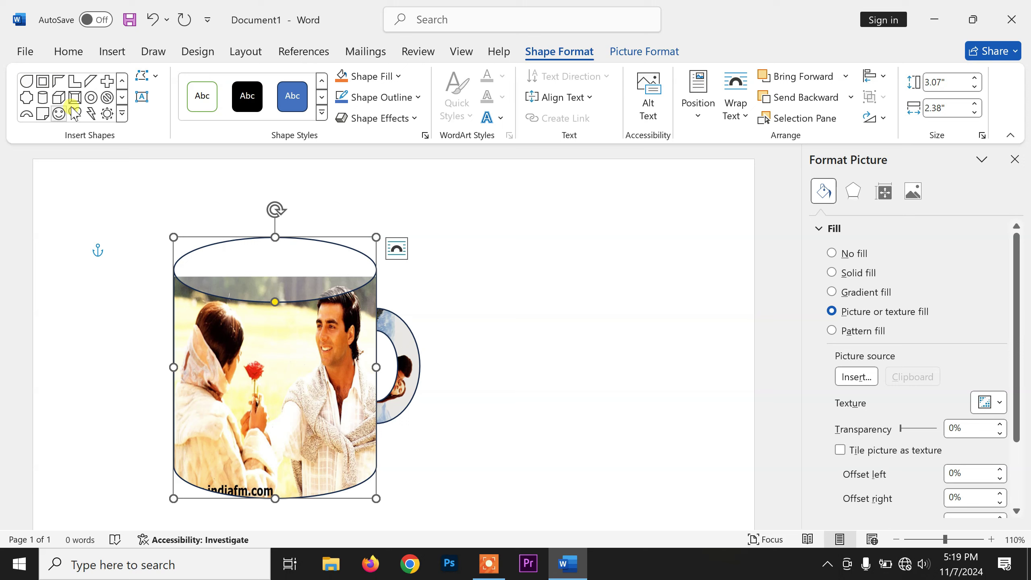
pyautogui.click(122, 114)
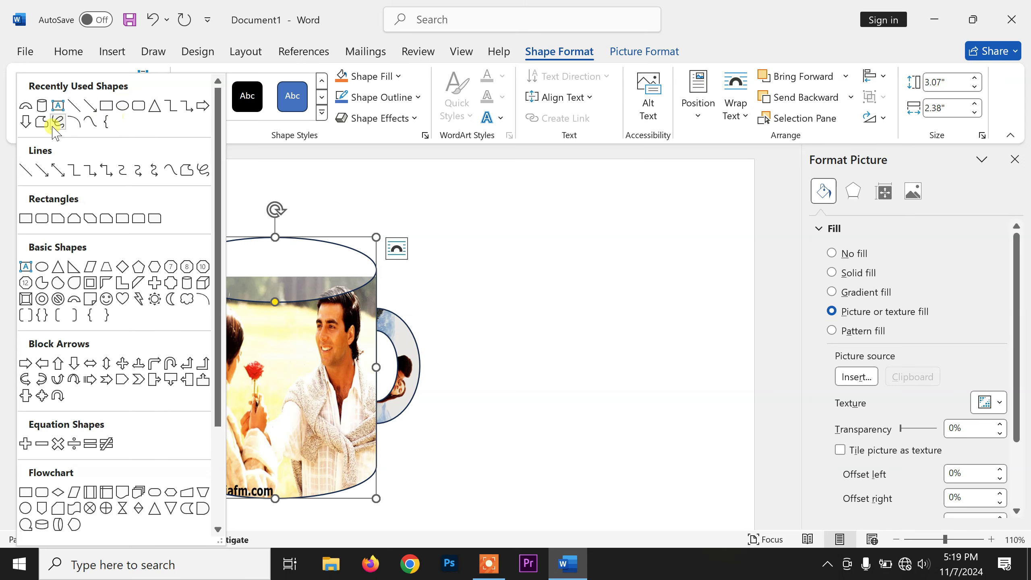
pyautogui.click(122, 106)
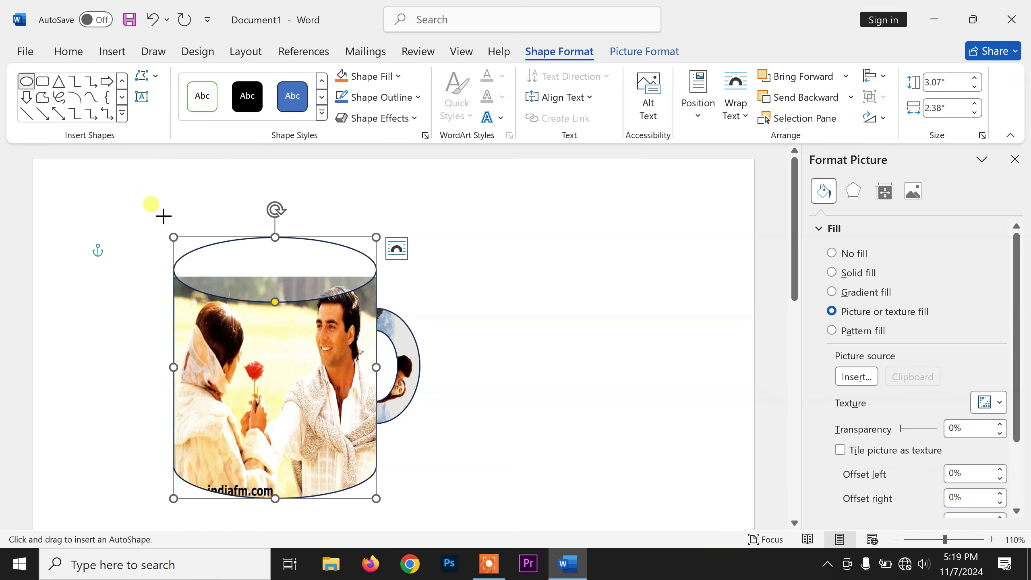
pyautogui.moveTo(182, 243); pyautogui.dragTo(378, 293)
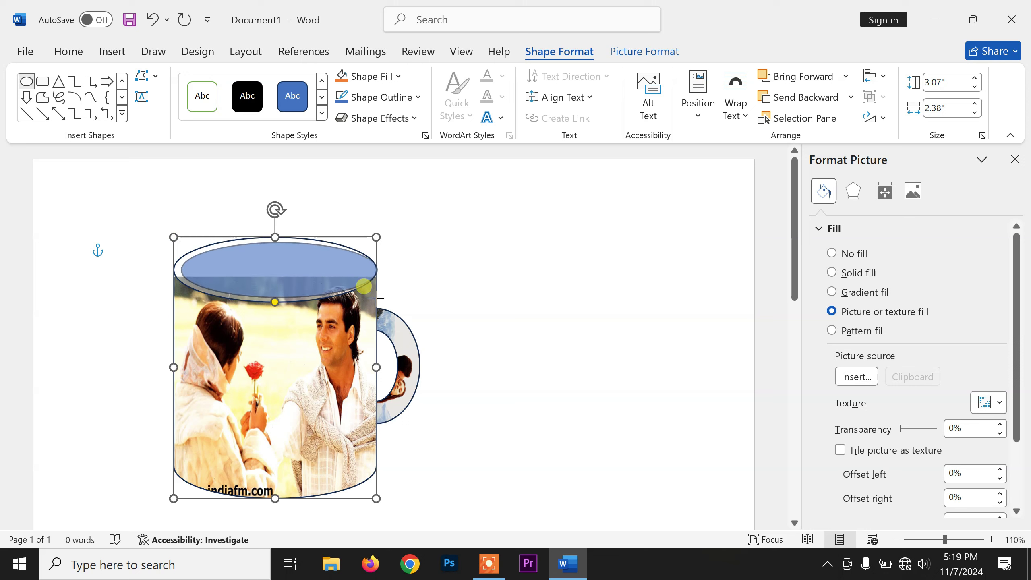
pyautogui.moveTo(378, 294); pyautogui.dragTo(381, 305)
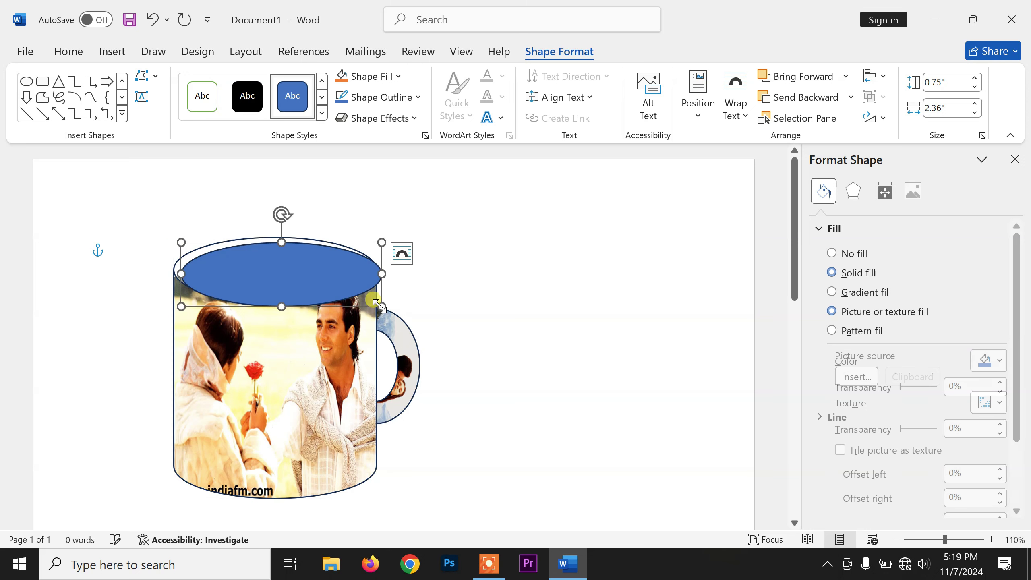
pyautogui.moveTo(315, 275); pyautogui.dragTo(313, 269)
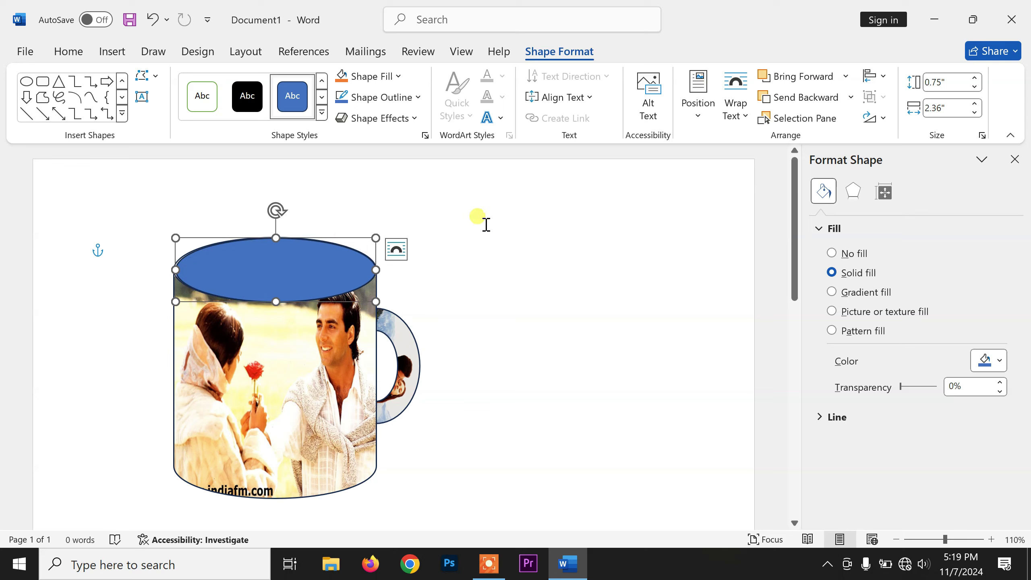
# Give the rim oval a gradient with a stop at 8%, 53% transparency, and widen it to 2.39"
pyautogui.click(847, 297)
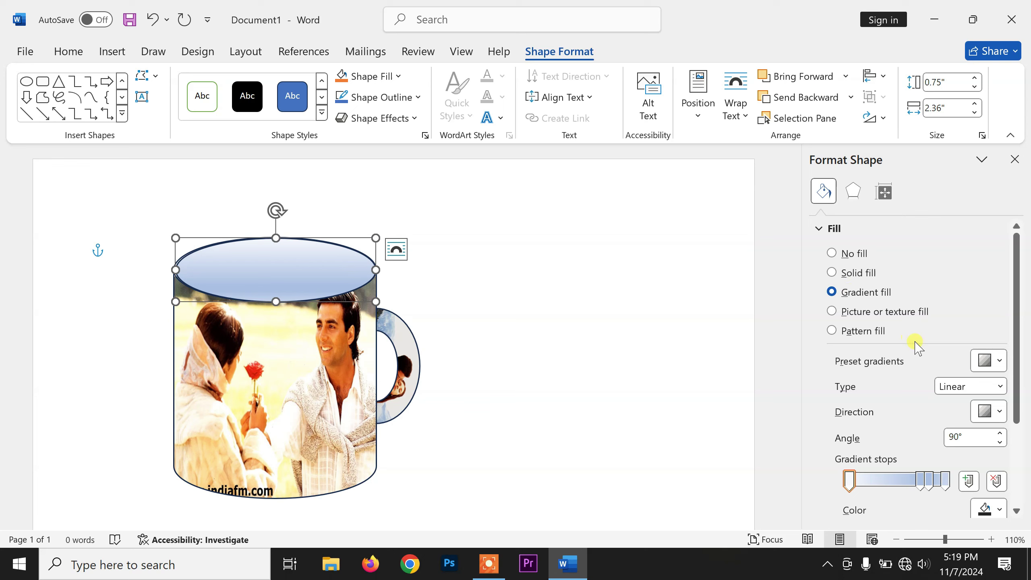
pyautogui.click(864, 481)
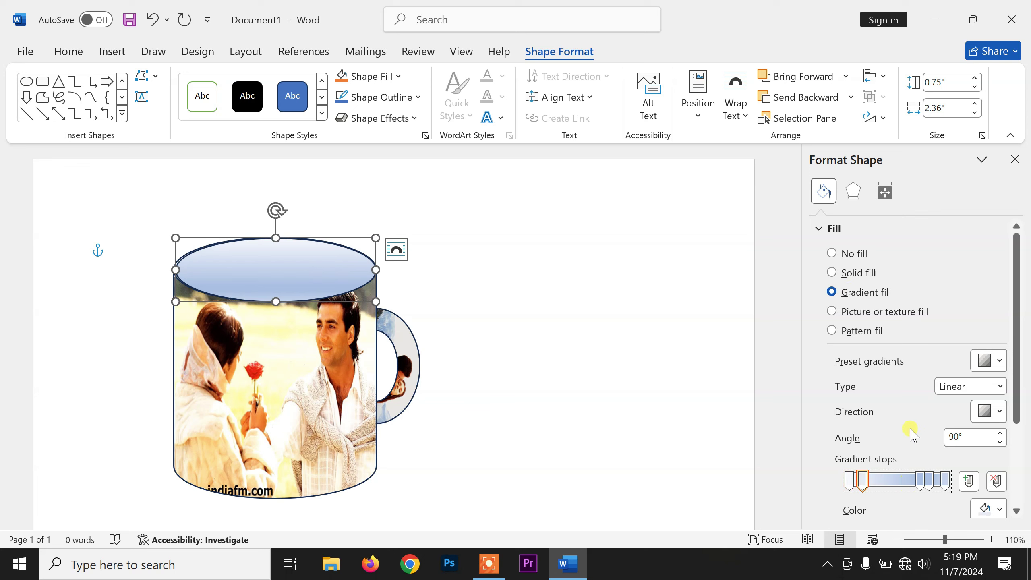
pyautogui.scroll(-2, 911, 437)
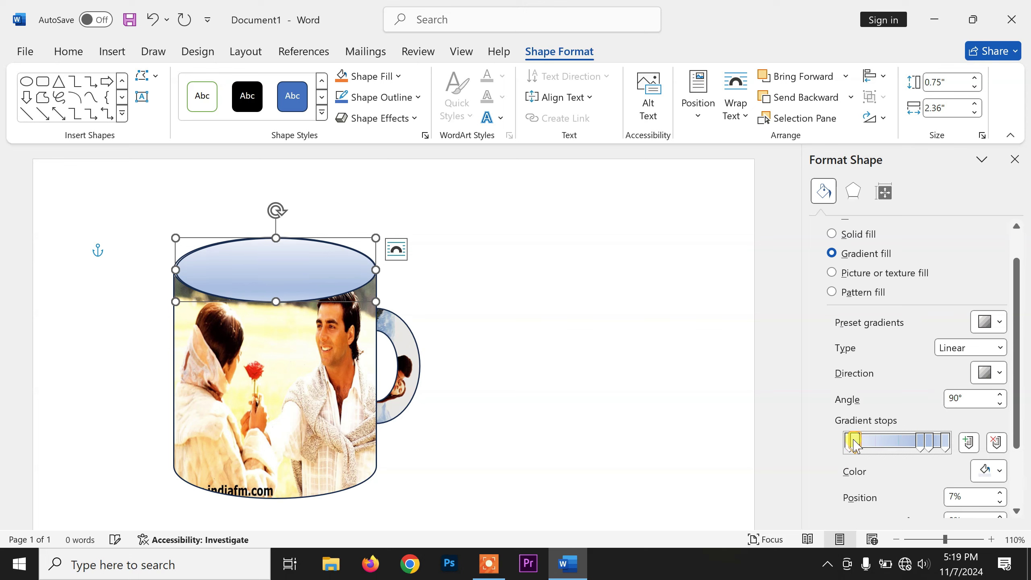
pyautogui.moveTo(853, 440); pyautogui.dragTo(860, 440)
pyautogui.scroll(-2, 859, 382)
pyautogui.scroll(-2, 858, 378)
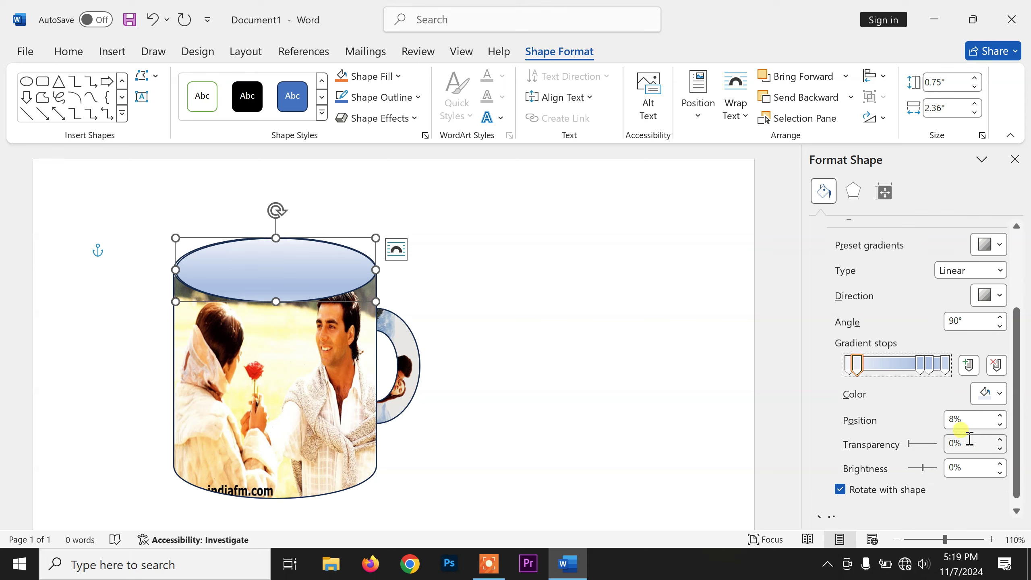
pyautogui.click(999, 439)
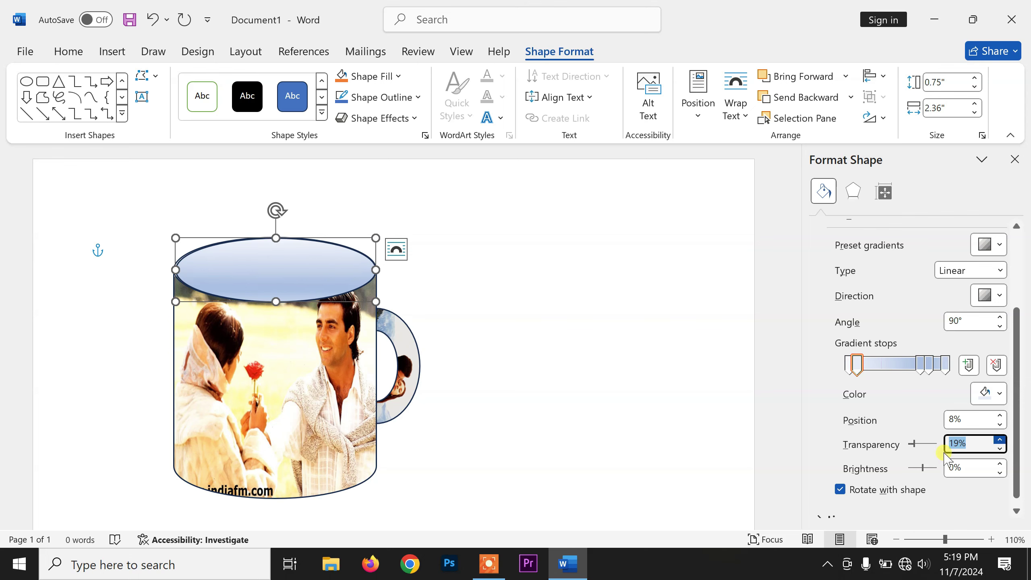
pyautogui.click(917, 446)
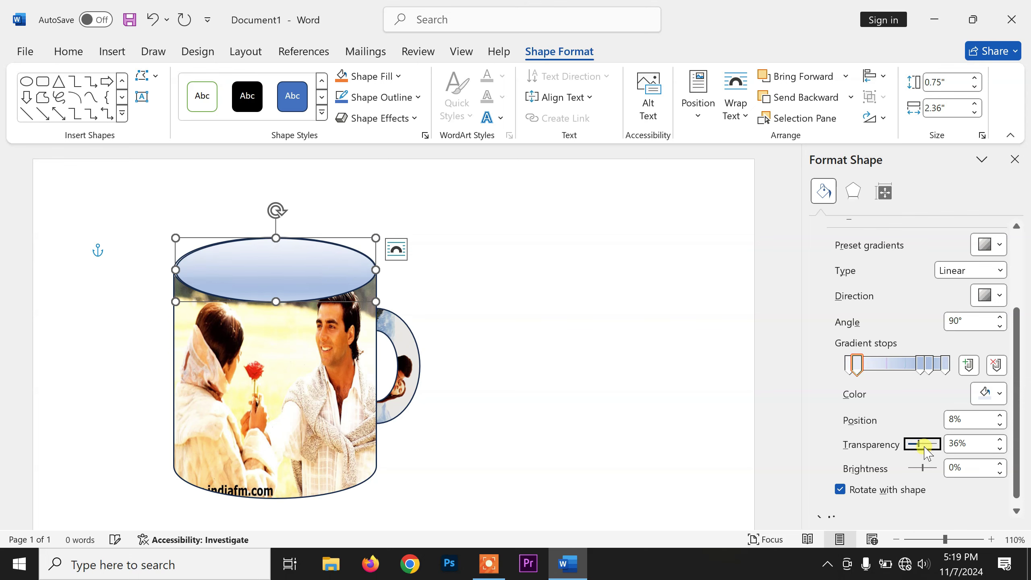
pyautogui.moveTo(175, 268)
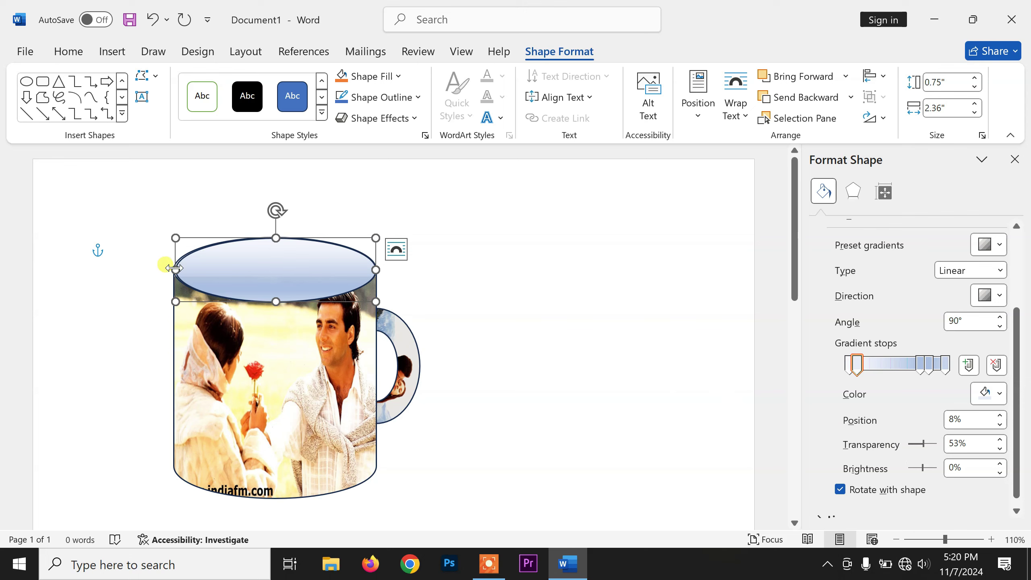
pyautogui.moveTo(175, 269); pyautogui.dragTo(172, 269)
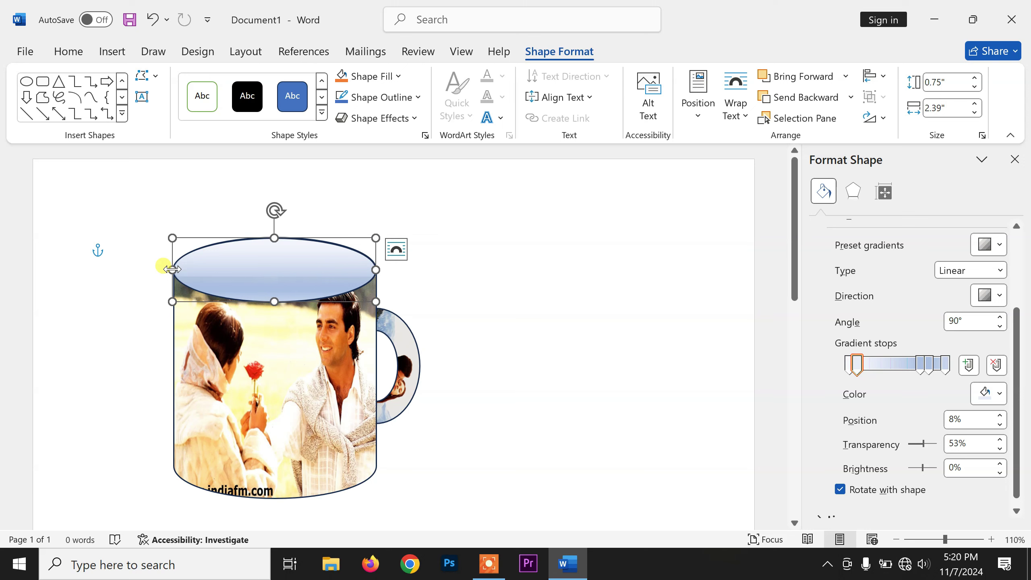
# Deselect everything to view the finished photo mug with its translucent gradient rim
pyautogui.click(500, 307)
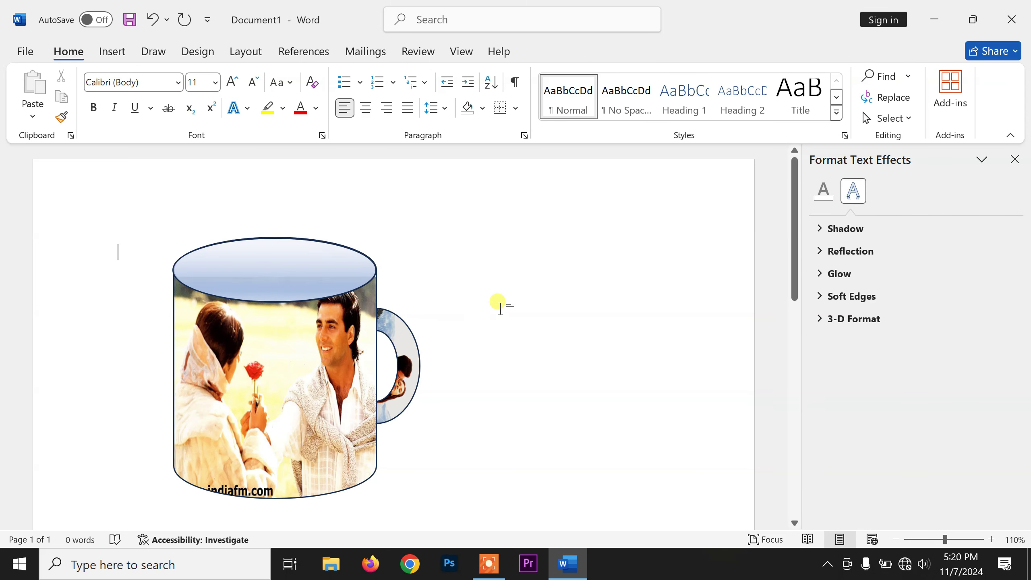